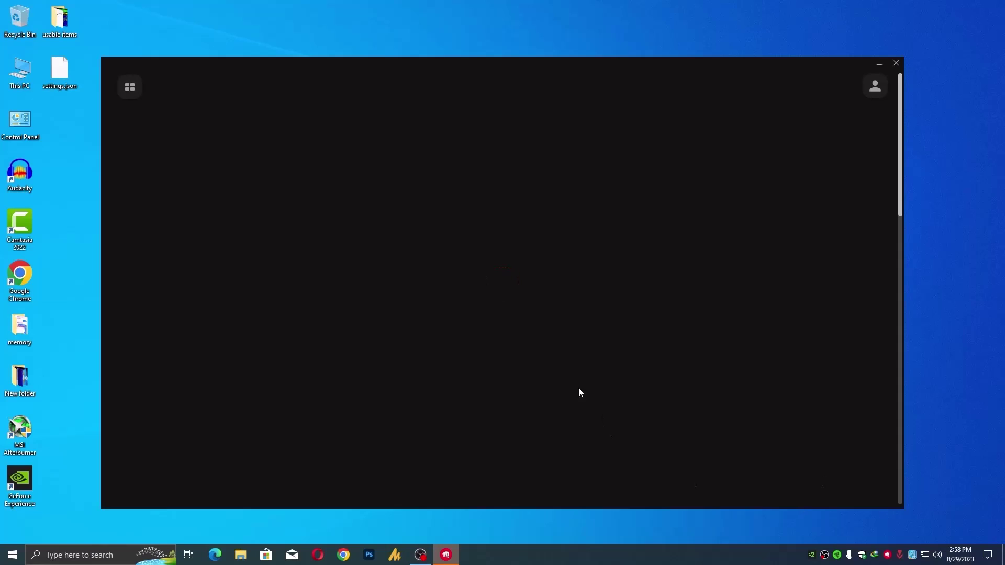
- Open the VALORANT page in Riot Client to launch the game
click(206, 285)
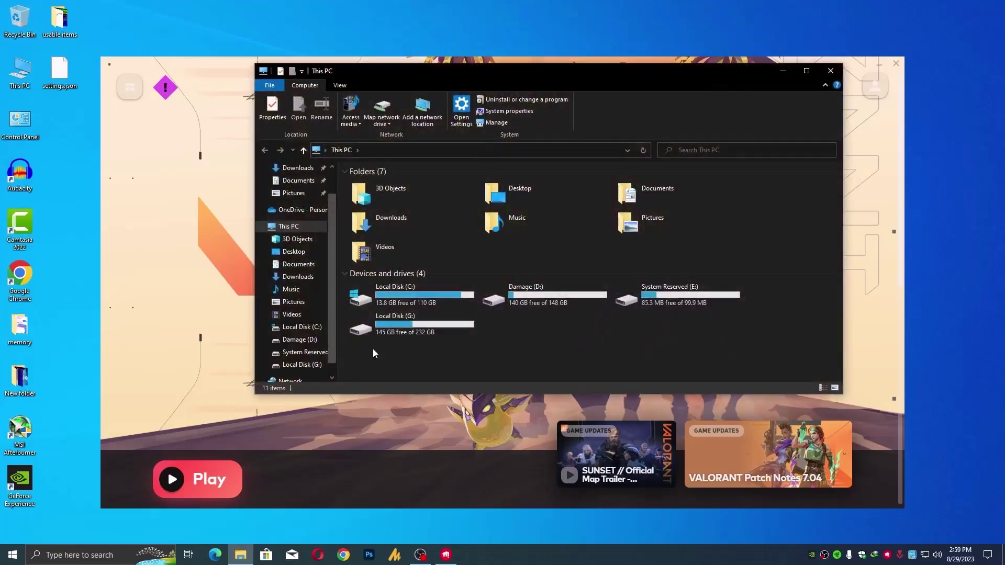
- Browse from drive C: through Users and the profile folder into AppData\Local
double_click(397, 293)
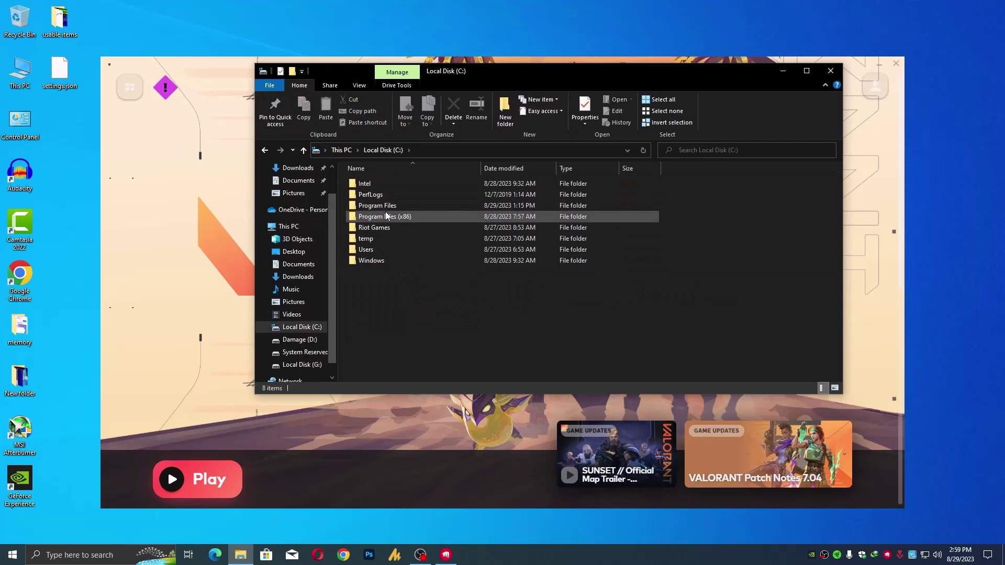
double_click(369, 249)
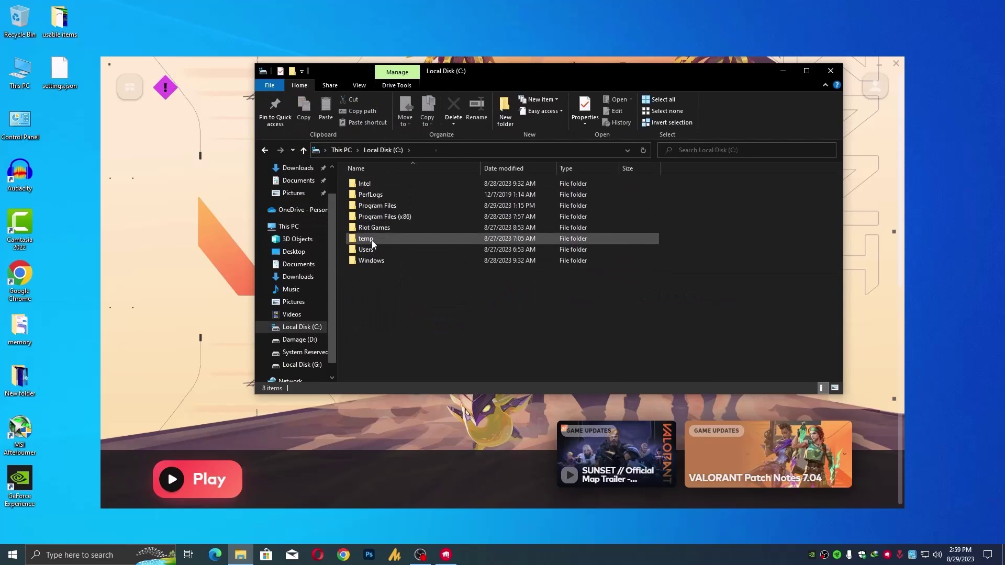
double_click(369, 186)
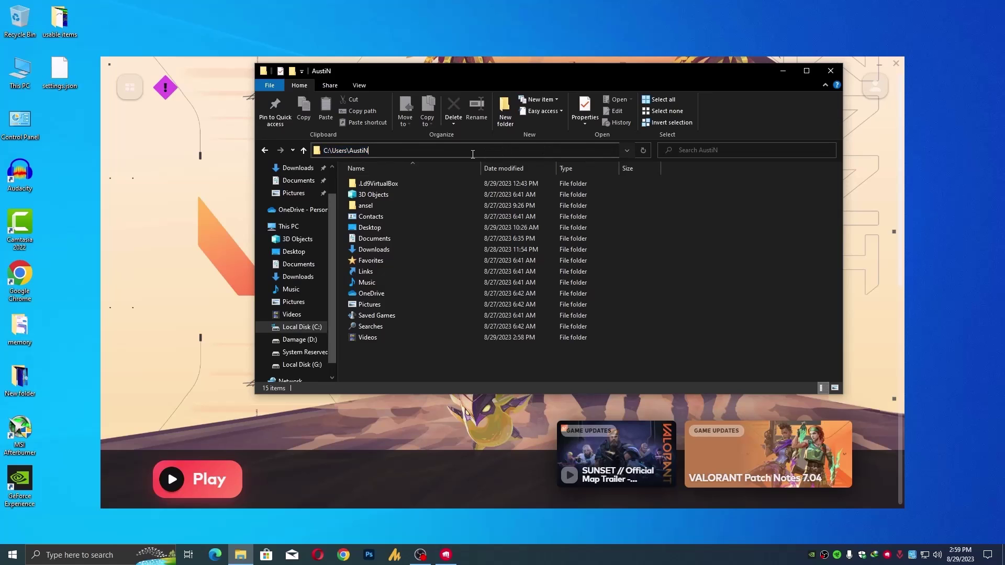
text(pdata)
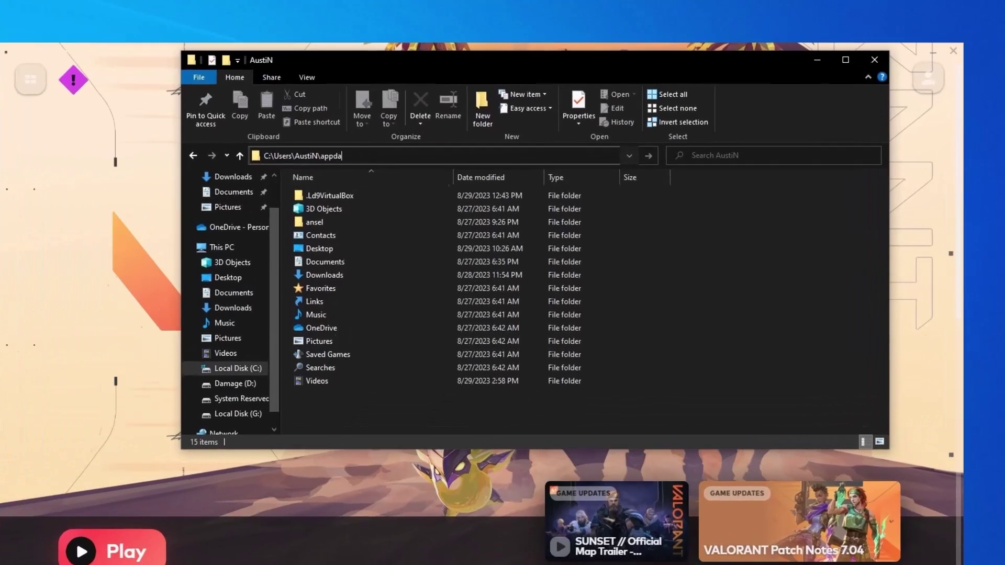
key(Return)
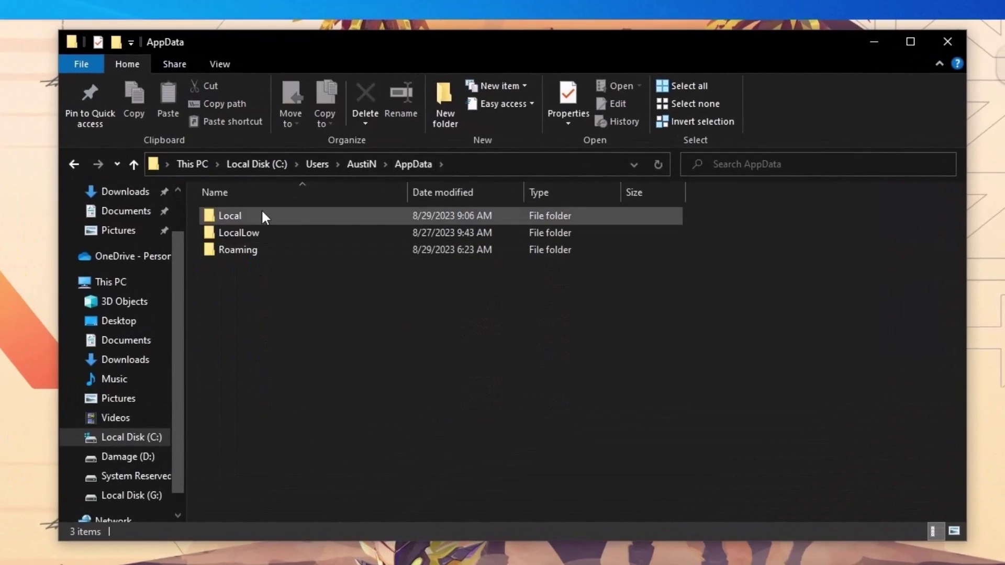
double_click(263, 216)
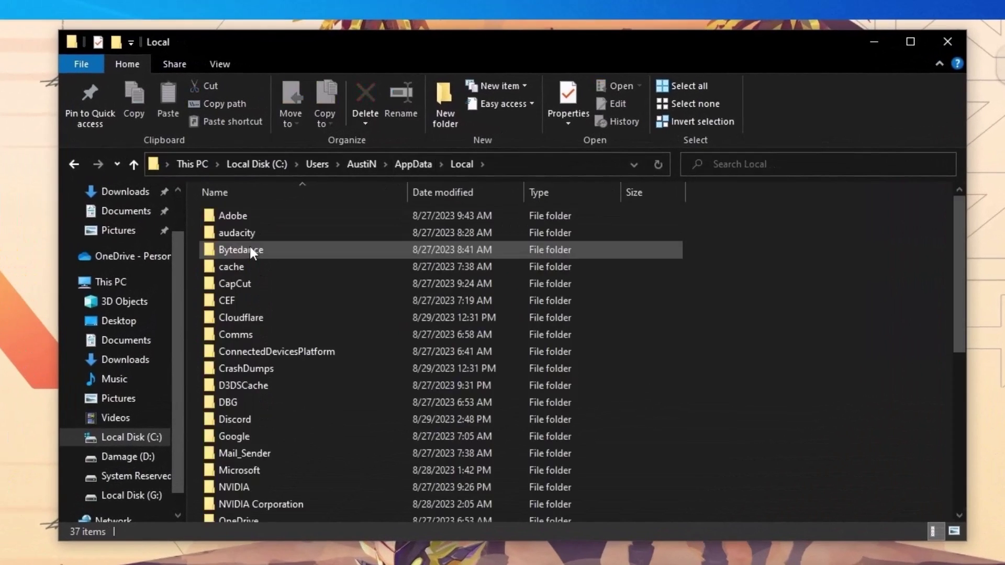
- Check inside the VALORANT folder, then permanently delete it from AppData\Local
scroll(270, 419, down, 6)
click(263, 444)
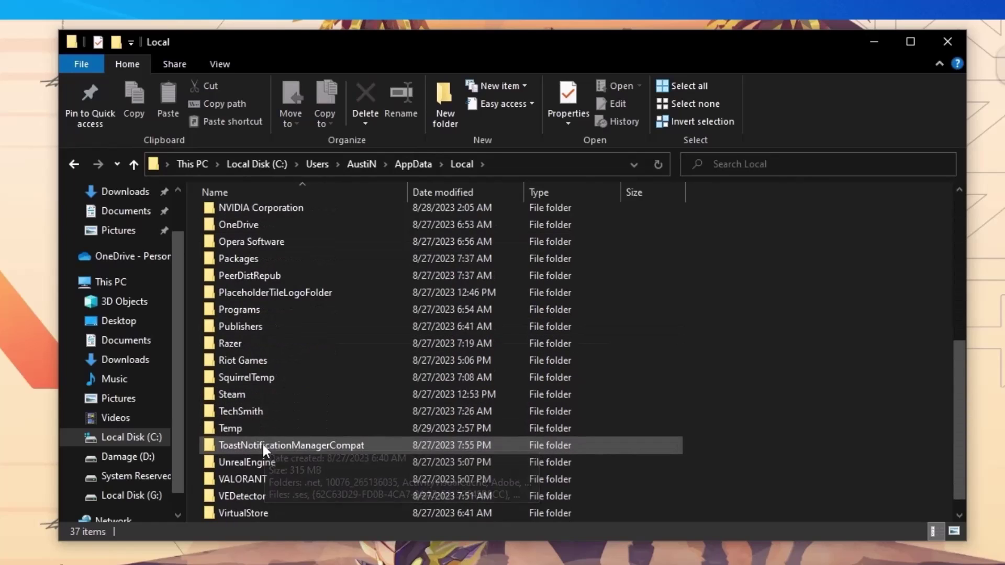
double_click(270, 478)
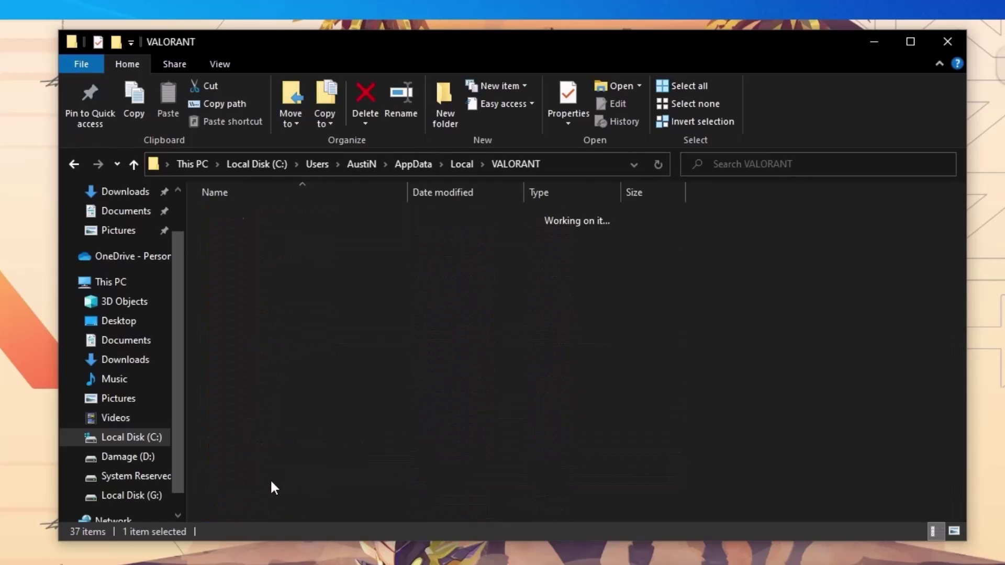
double_click(241, 214)
key(alt+Left)
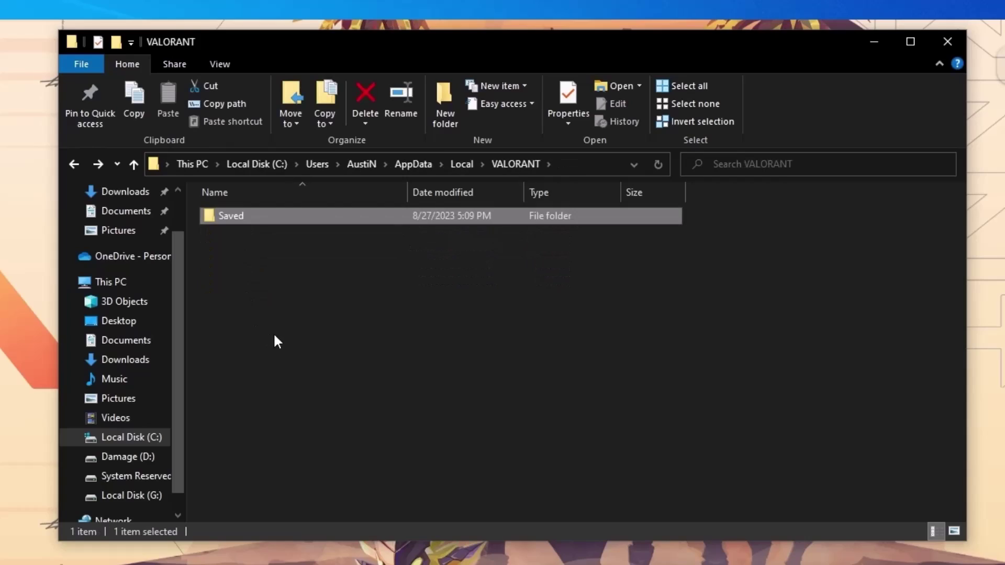
key(alt+Left)
key(shift+Delete)
key(Return)
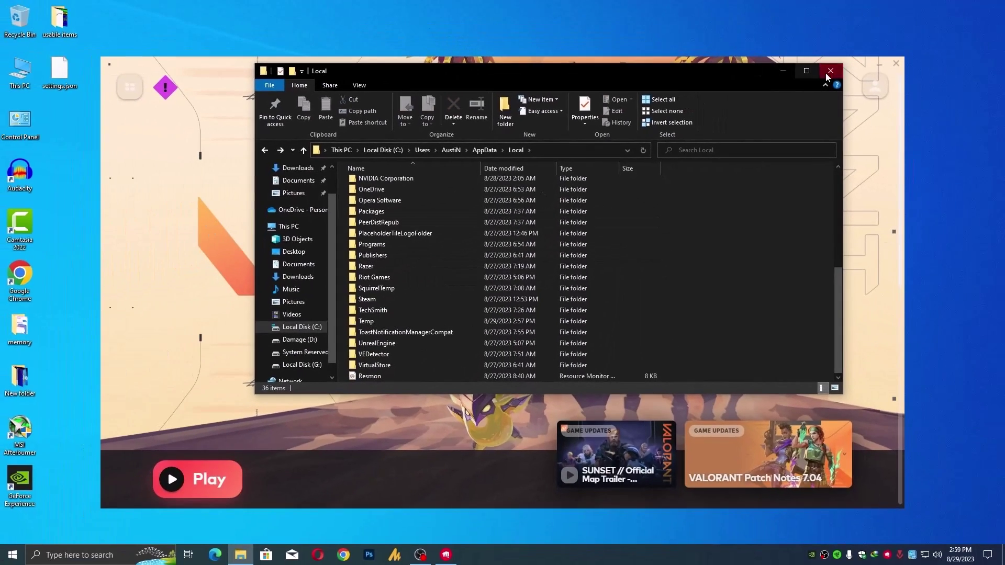
- Close Explorer and the launcher, reopen Riot Client and launch VALORANT again
click(830, 71)
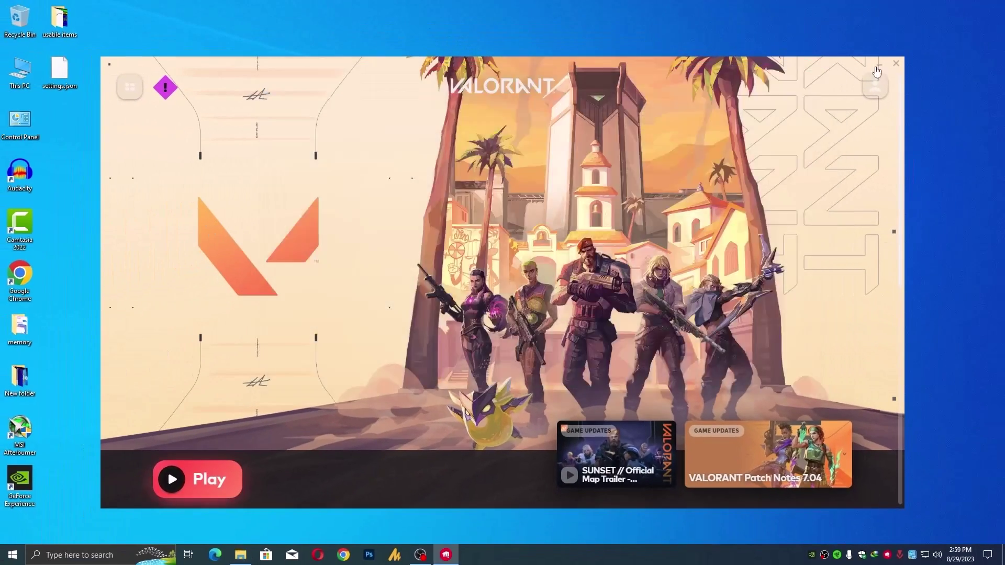
click(895, 63)
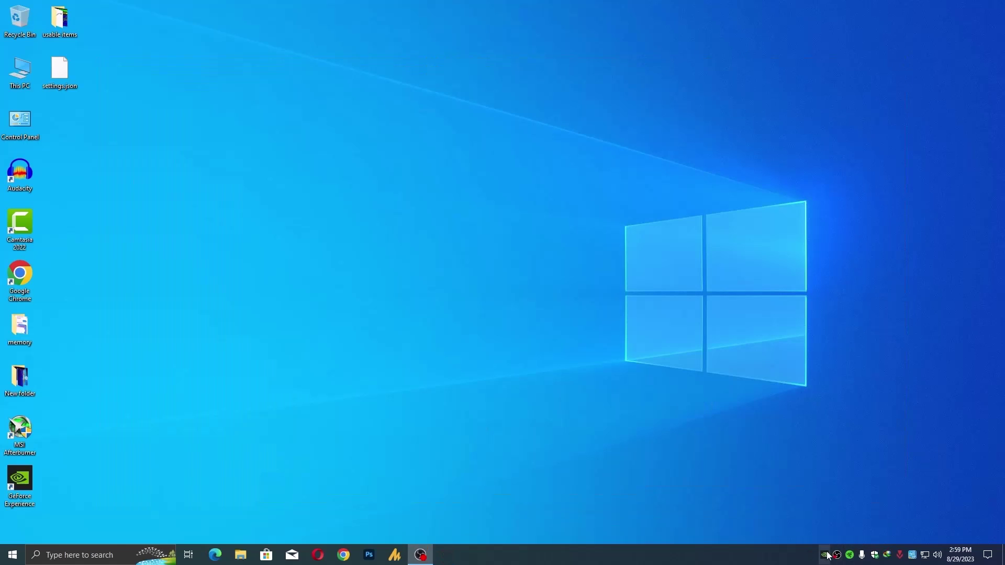
key(super)
text(riot)
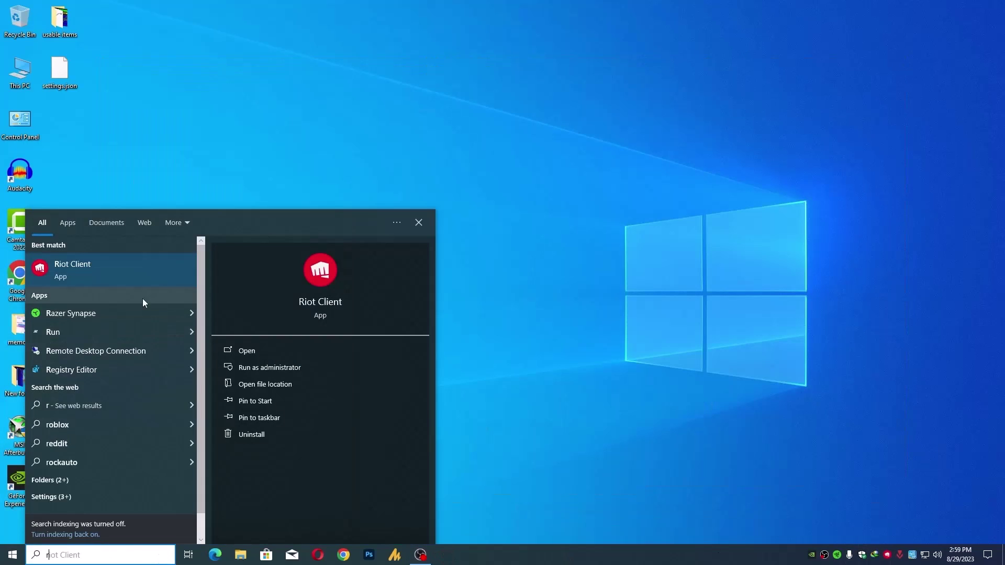
key(Return)
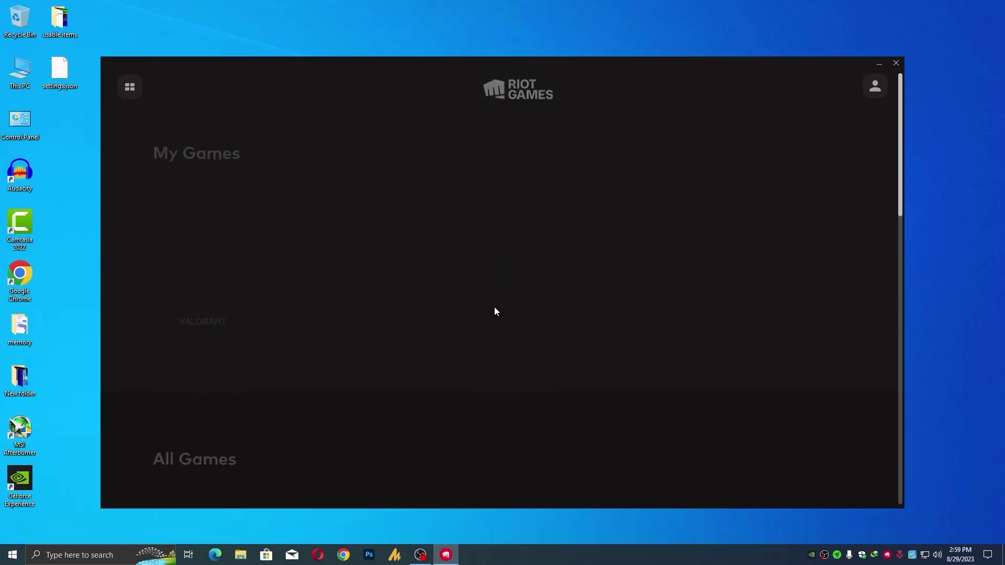
click(249, 274)
click(197, 479)
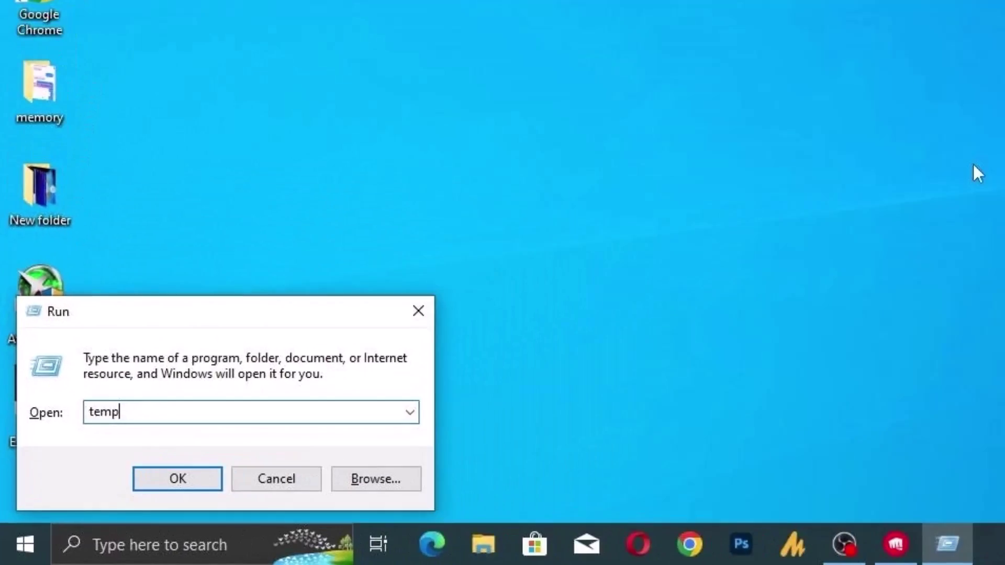
- Permanently delete every item in the Temp folder
key(Return)
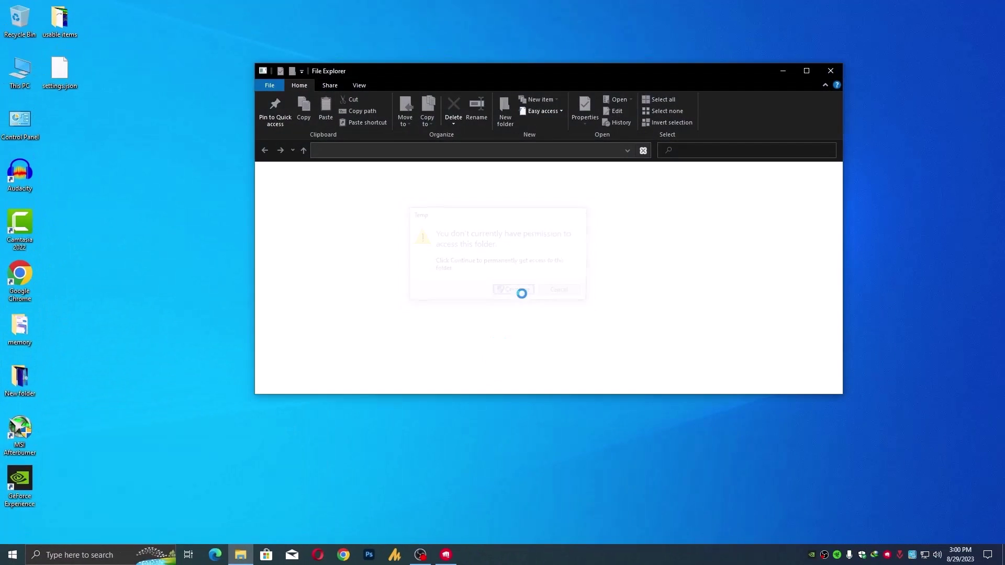
key(ctrl+a)
key(shift+Delete)
key(Return)
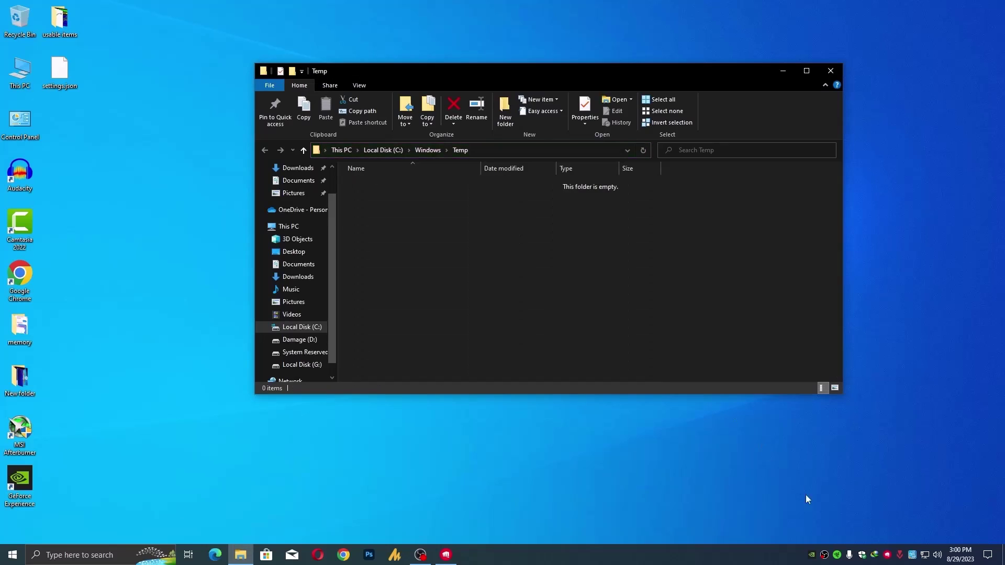
- Exit the Riot Client from the system tray and close File Explorer
click(889, 555)
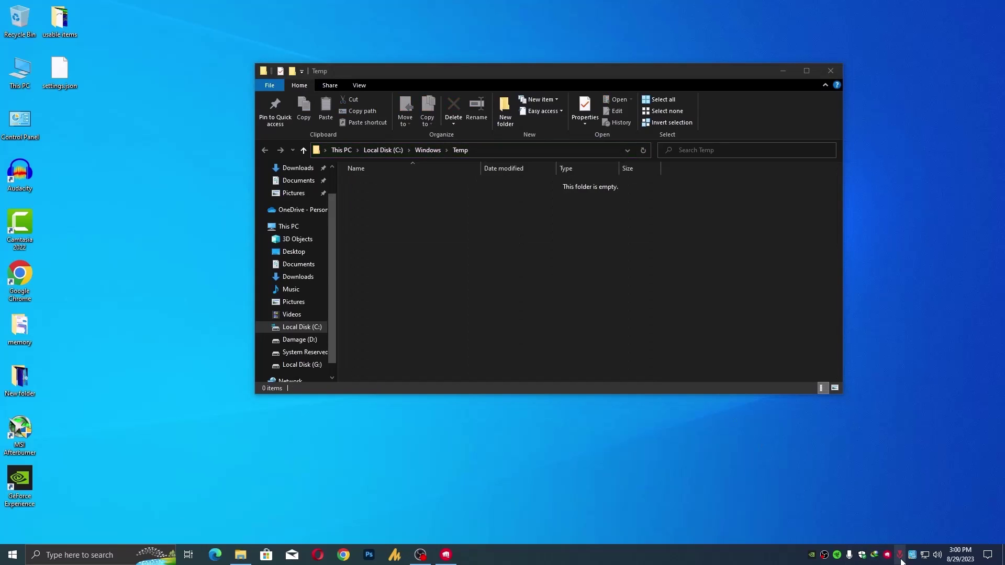
right_click(887, 558)
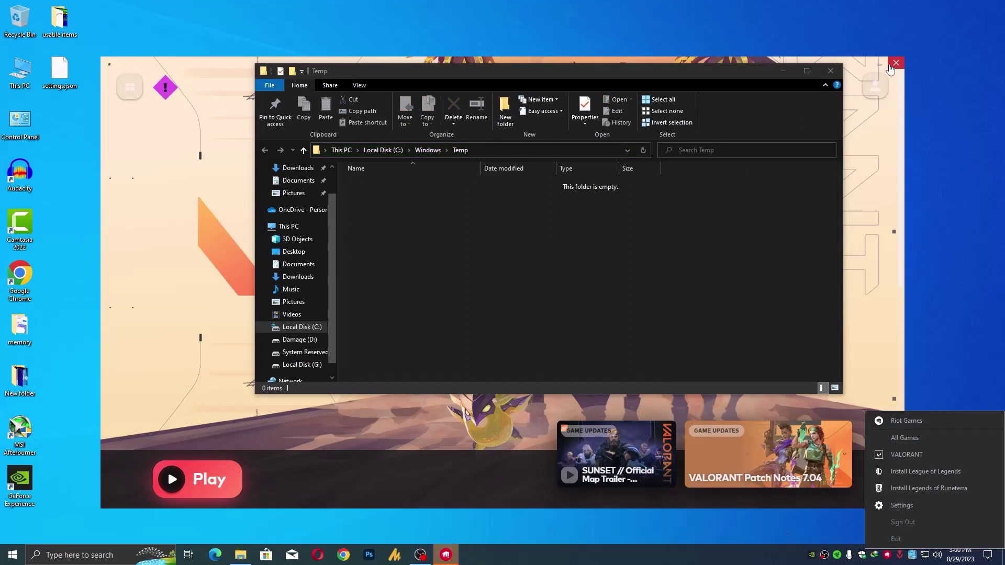
click(890, 67)
click(830, 70)
- Clear the %temp folder opened via Run, skipping the files still in use
key(super)
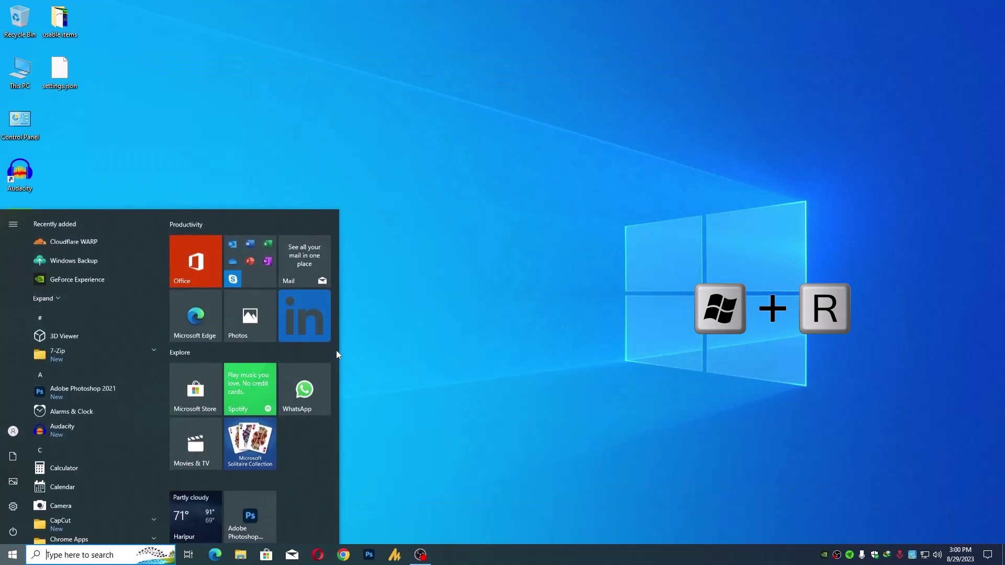
text(temp)
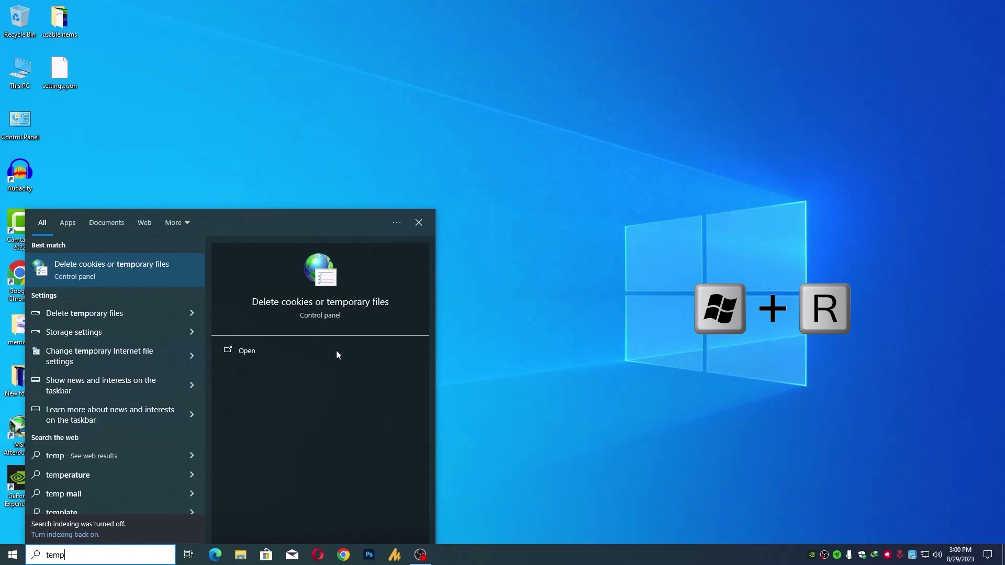
key(super+r)
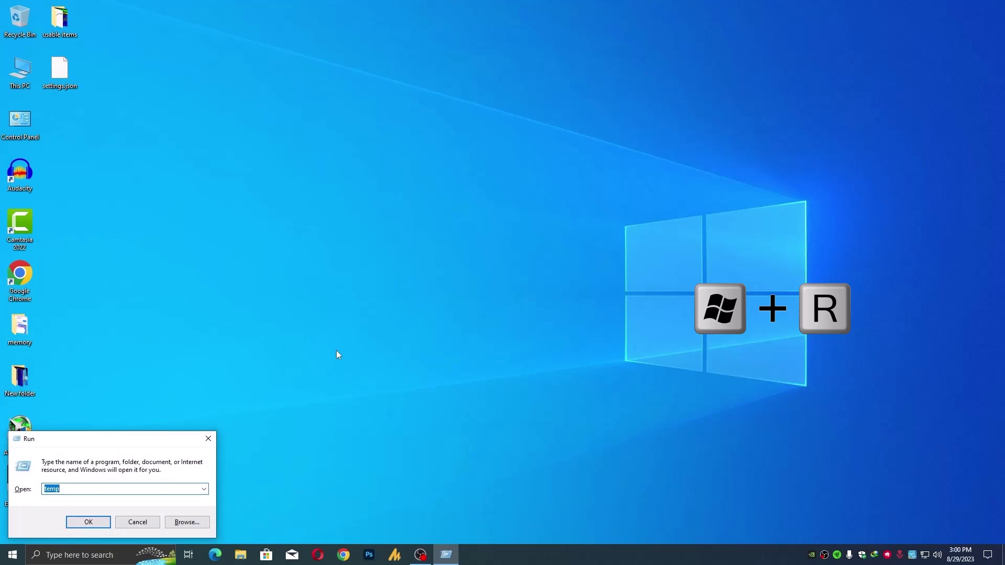
text(%temp)
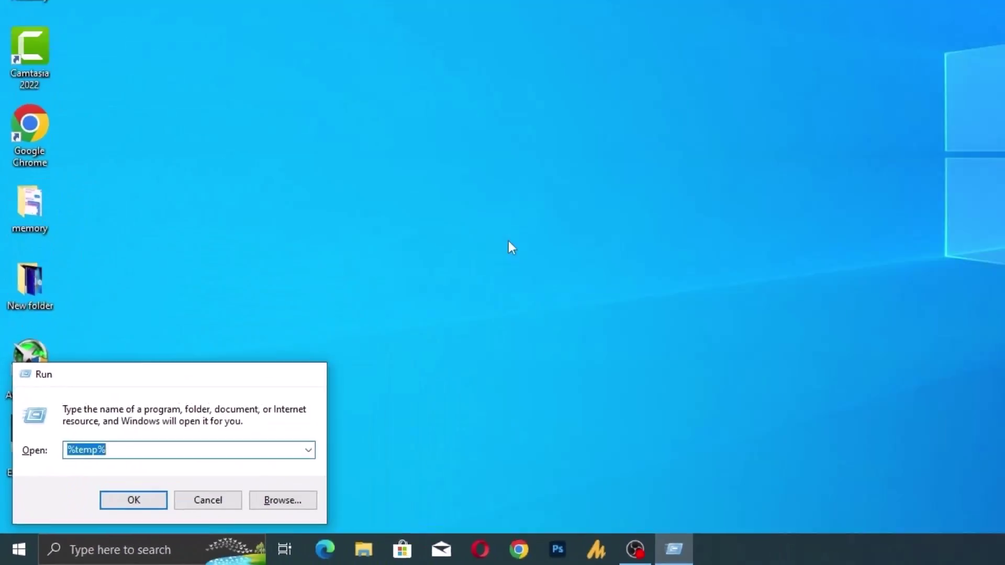
key(Return)
key(ctrl+a)
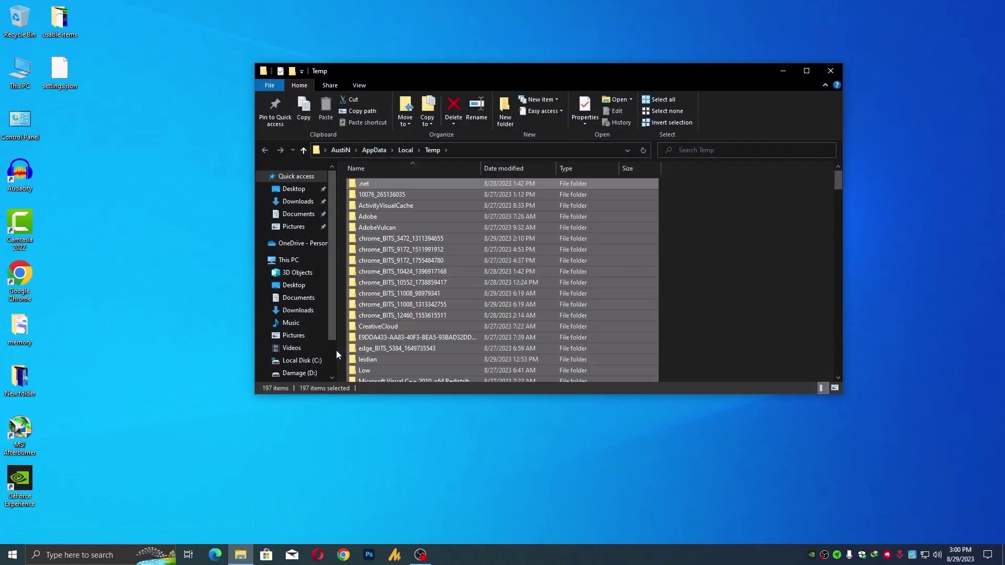
key(shift+Delete)
key(Return)
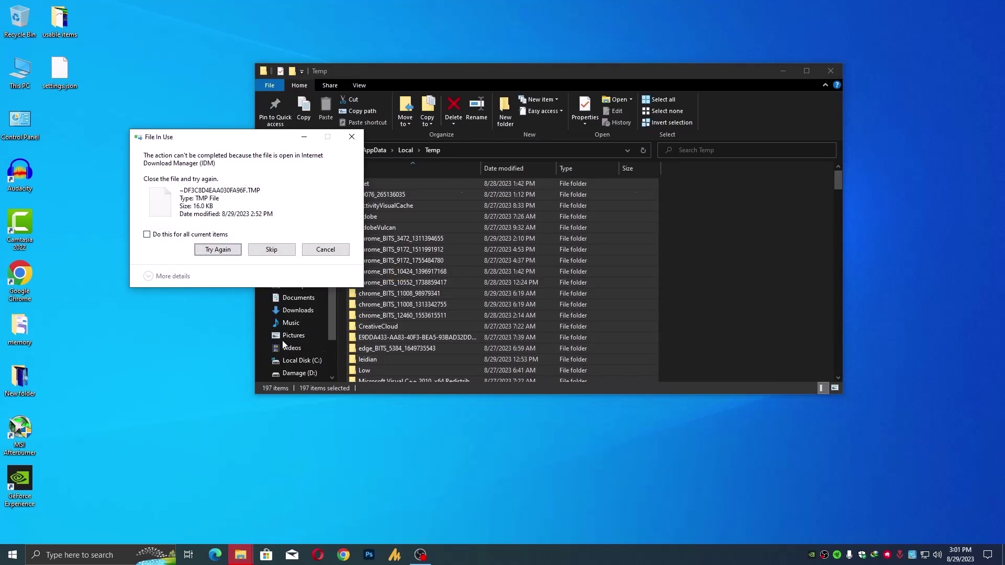
click(271, 249)
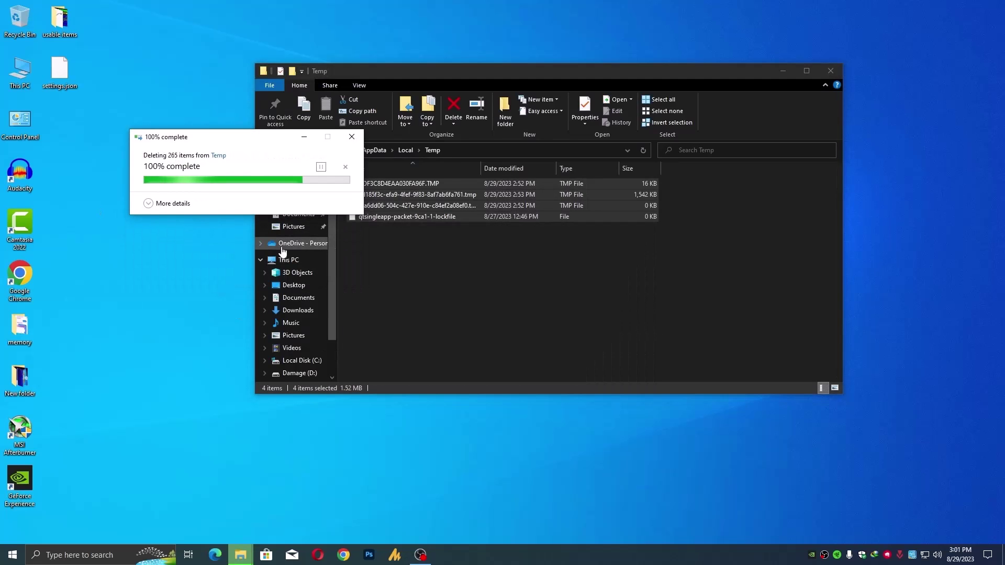
click(831, 71)
key(super+r)
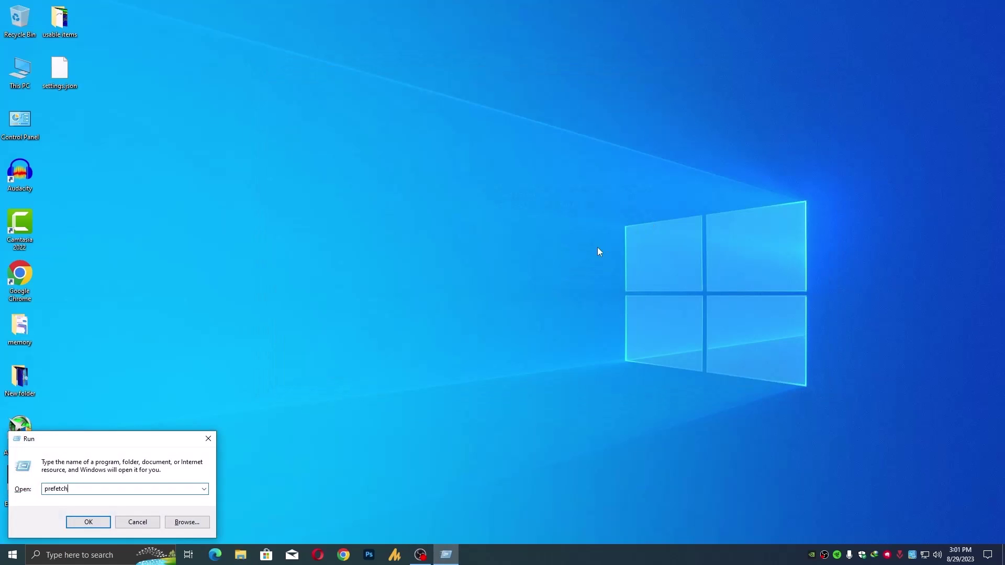
- Open Prefetch via Run, grant access, and permanently delete all its files
text(prefetch)
key(Return)
click(515, 291)
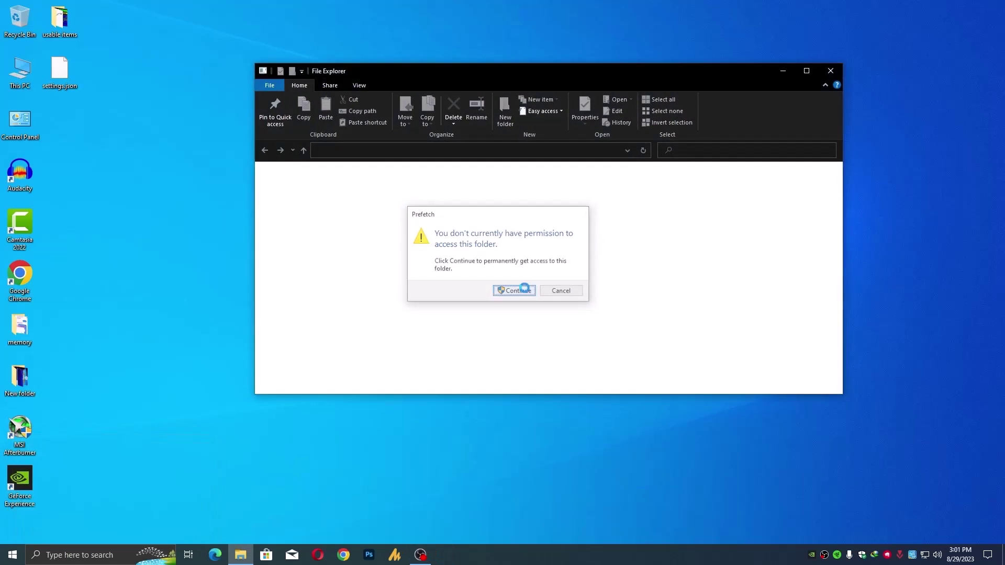
key(ctrl+a)
key(shift+Delete)
key(Return)
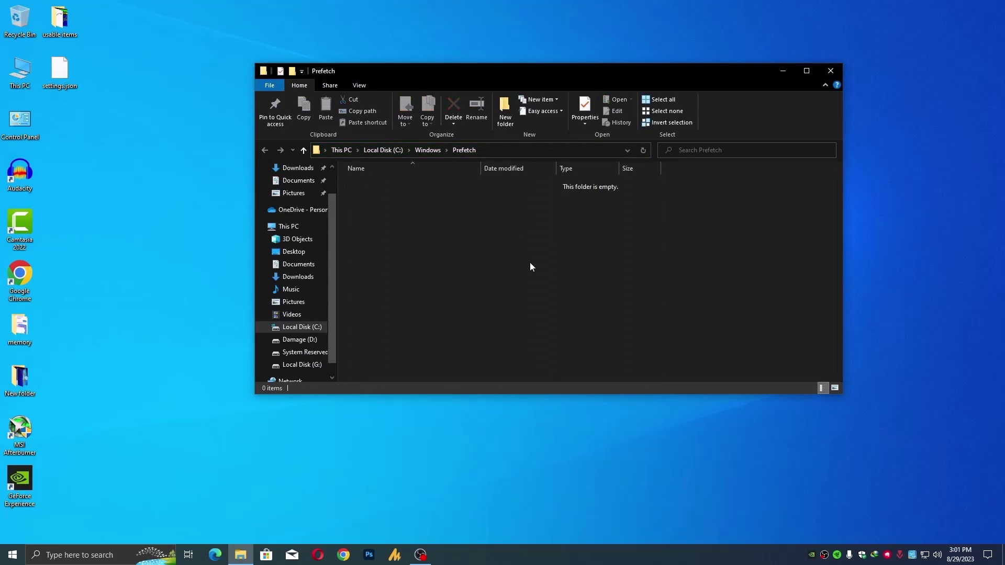
click(831, 71)
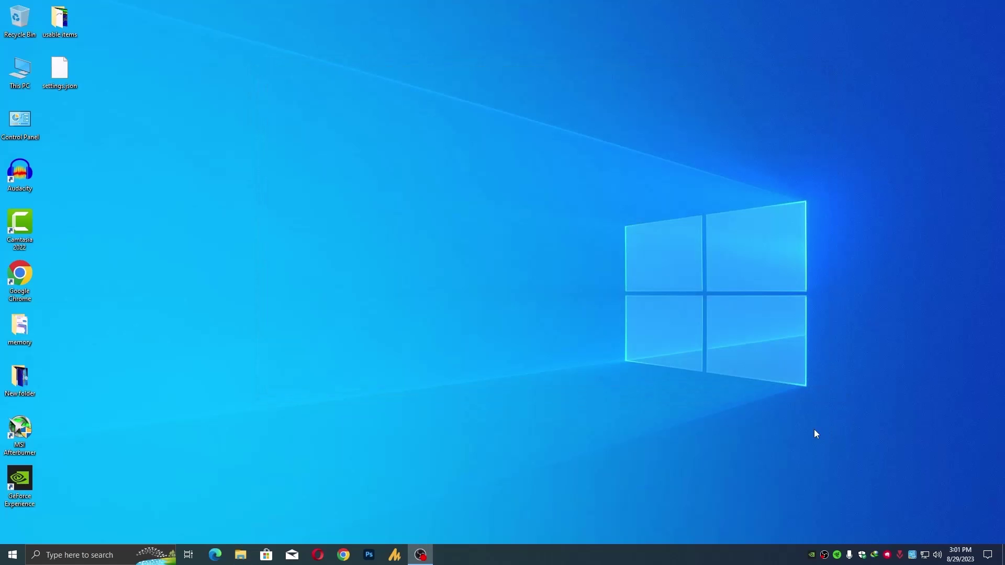
key(super)
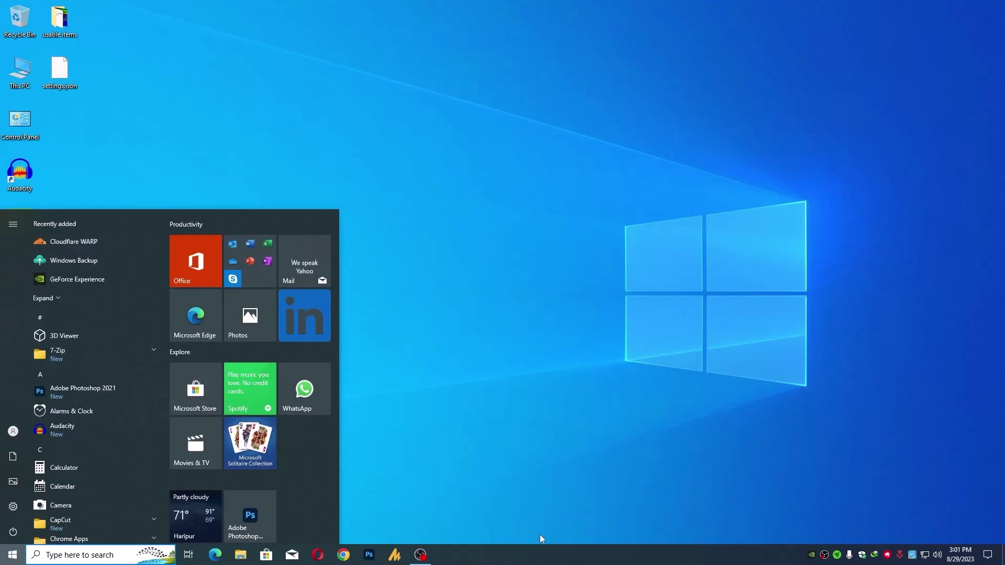
key(super)
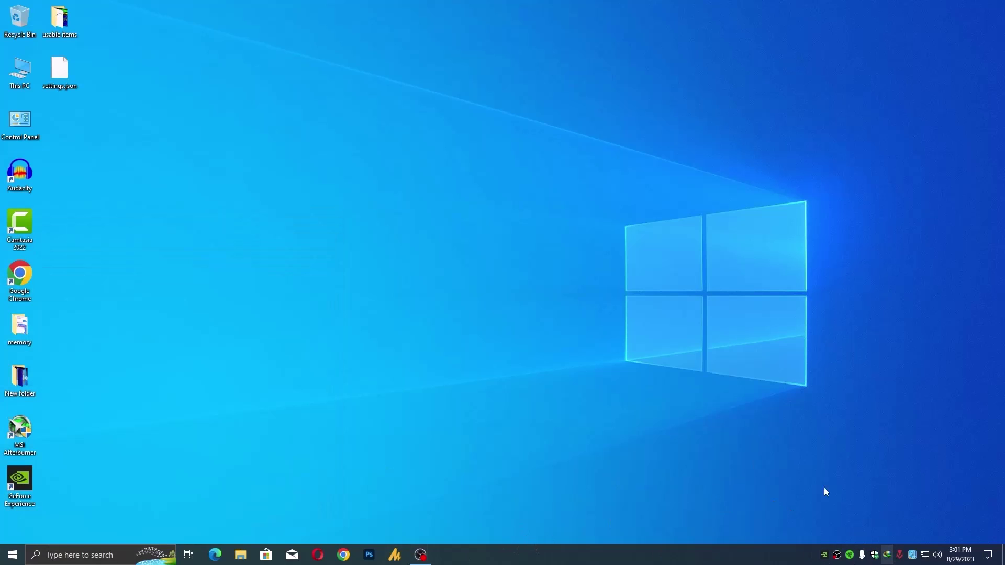
- Relaunch VALORANT, exit Riot Vanguard after confirming, and close the launcher window
key(super)
text(val)
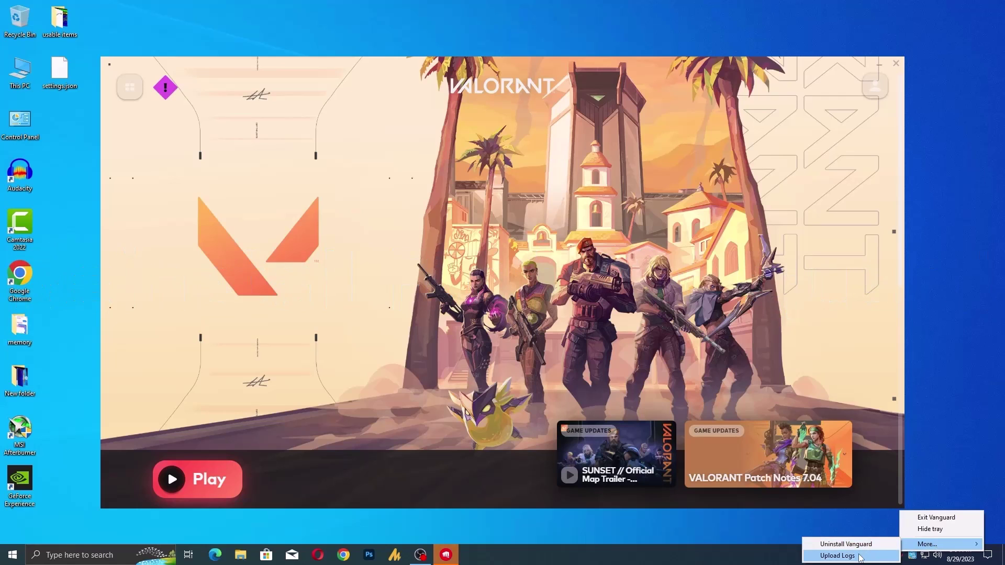
click(935, 518)
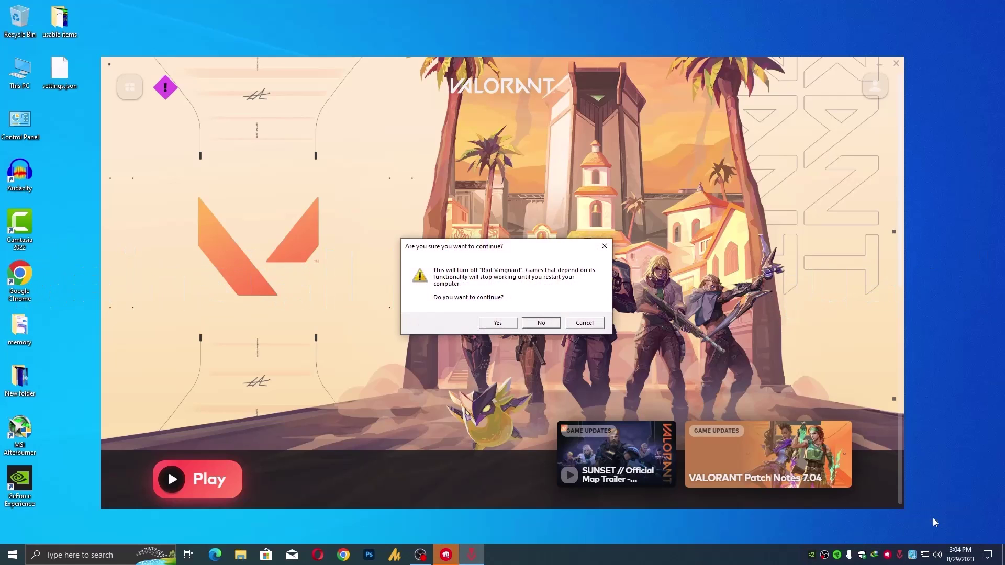
click(497, 323)
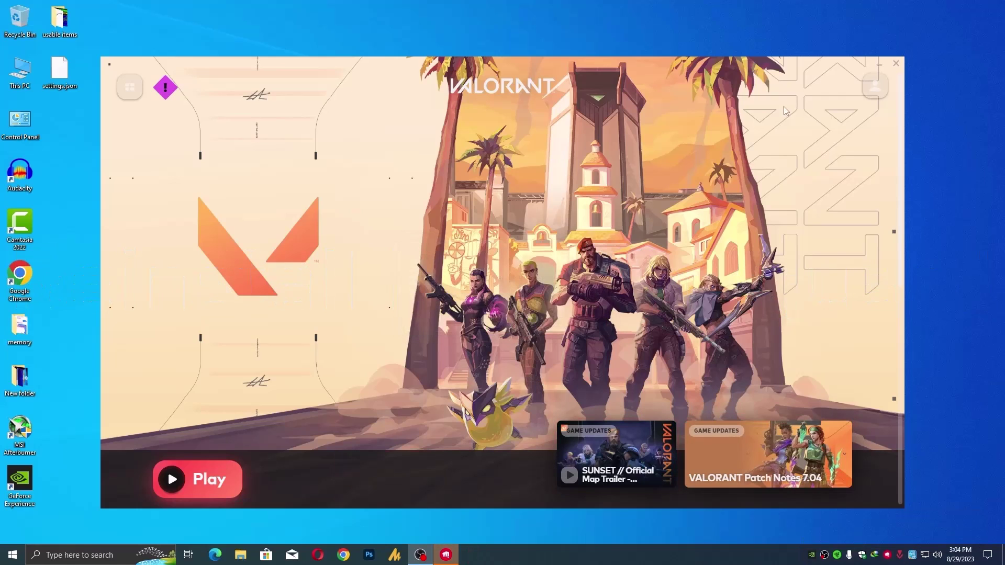
click(893, 64)
key(super)
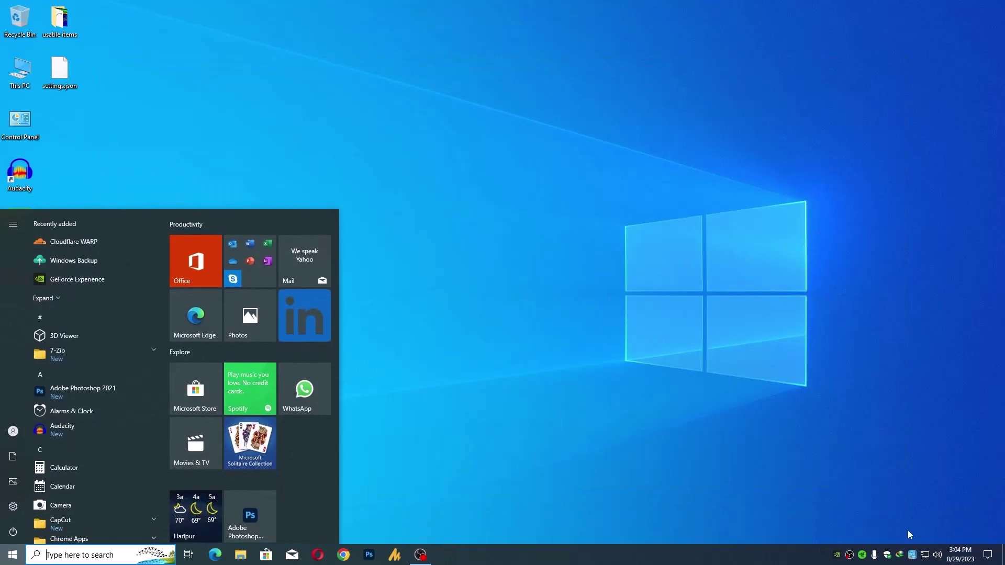
- Select Riot Vanguard in Control Panel's Programs and Features and refresh the list
text(co)
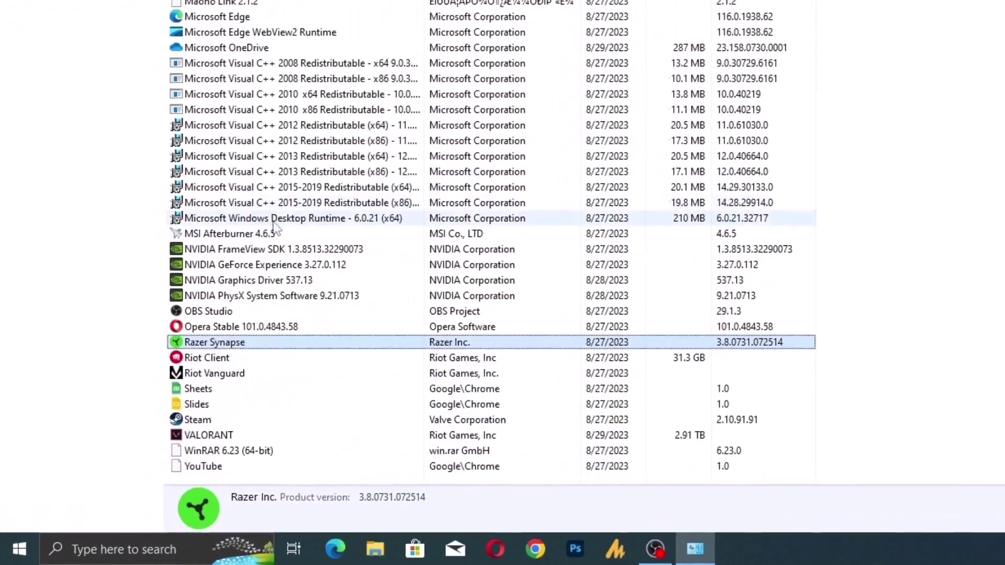
click(157, 481)
click(224, 374)
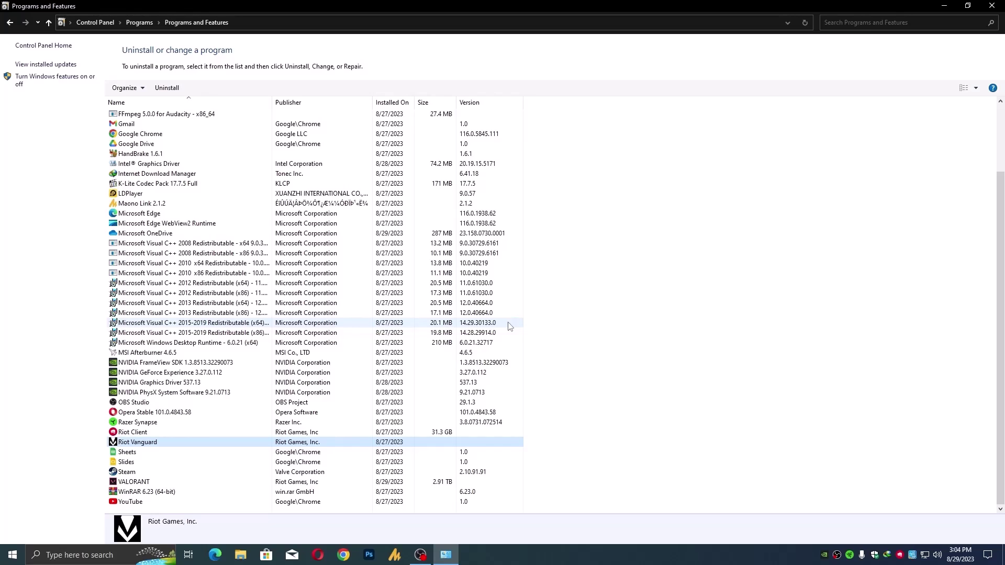
right_click(569, 331)
click(596, 376)
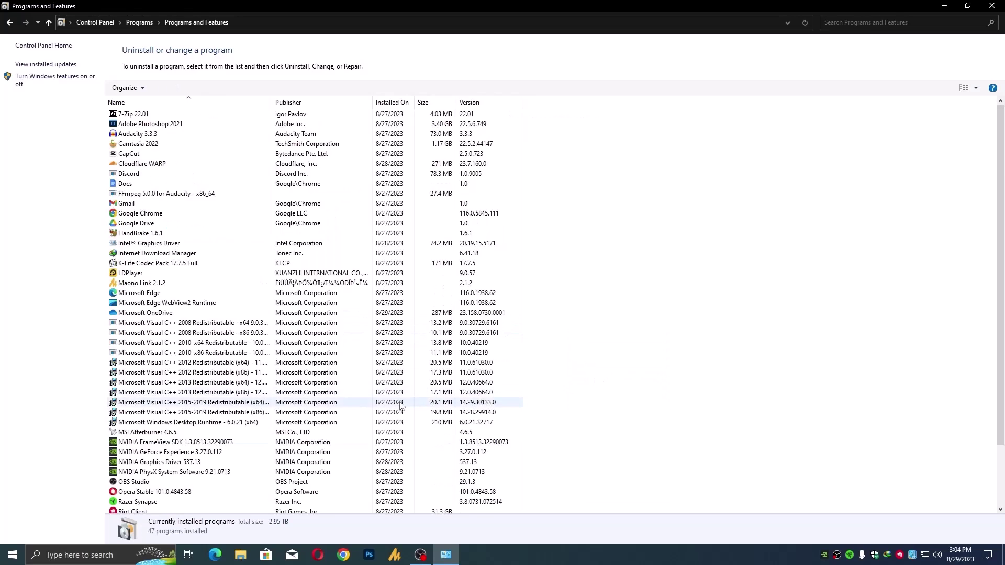
scroll(401, 405, down, 3)
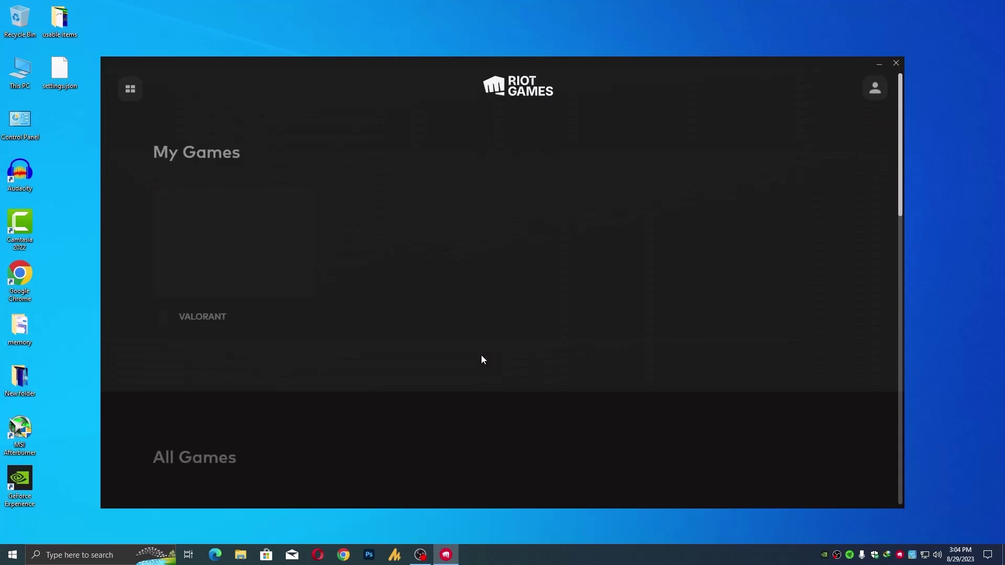
- Run the VALORANT update from its Riot Client page to reinstall Vanguard
click(281, 264)
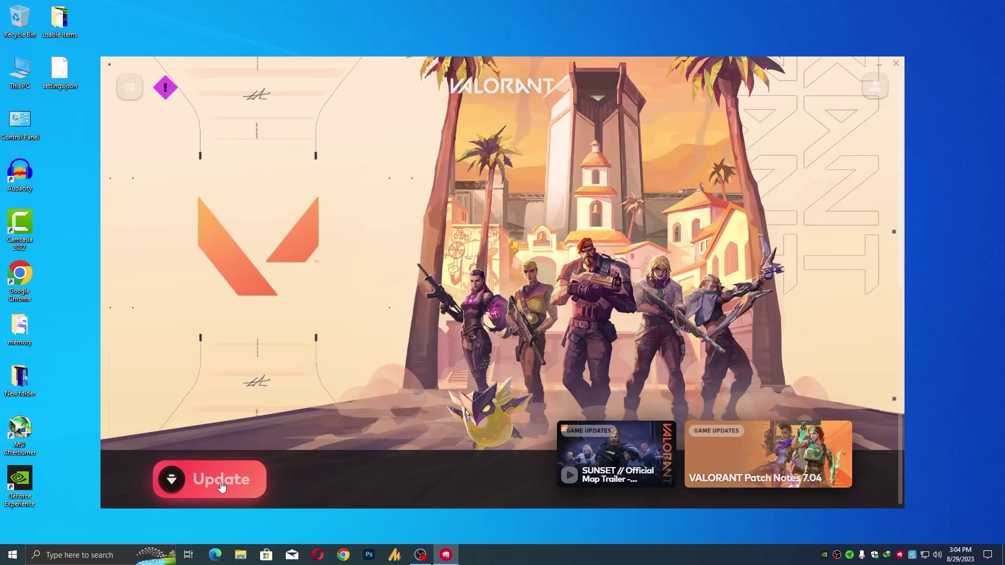
click(222, 480)
click(246, 484)
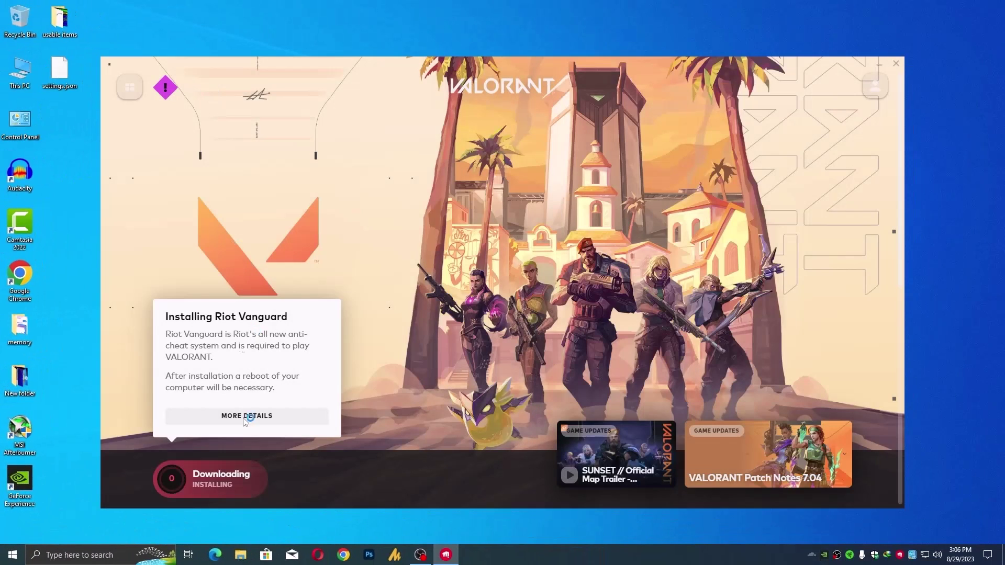
click(873, 95)
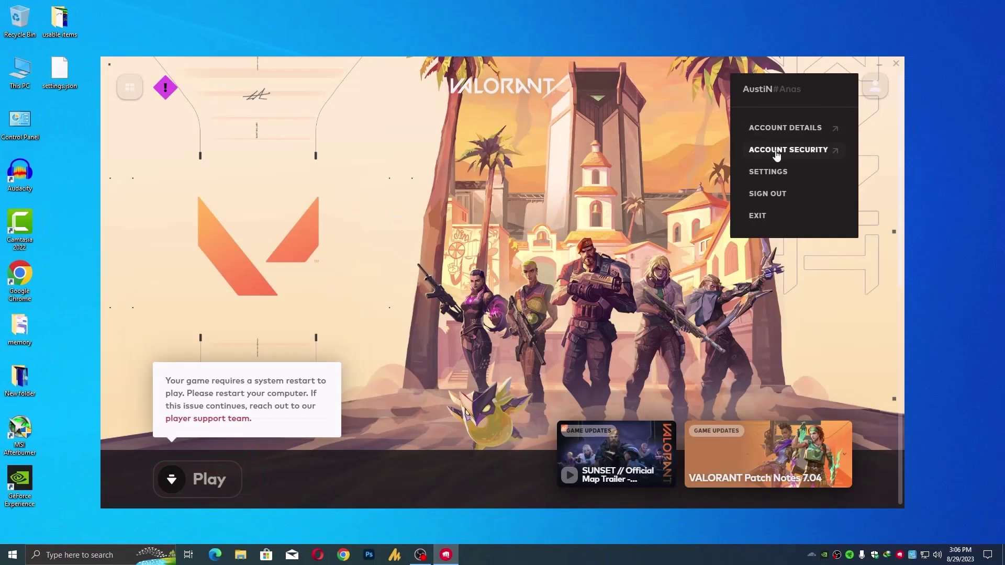
click(186, 390)
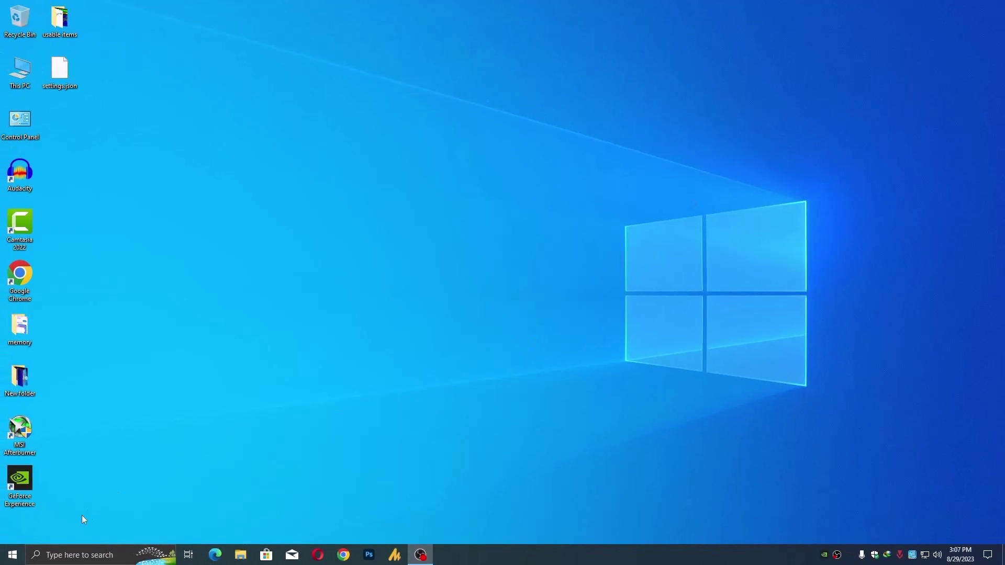
- Launch VALORANT from Start, then open PLAY and choose DEATHMATCH
click(10, 562)
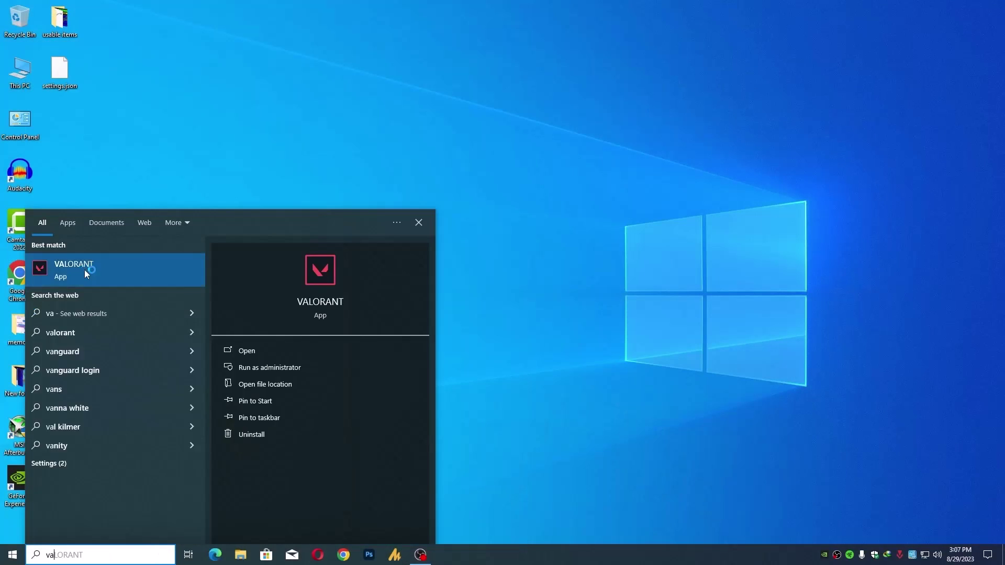
click(84, 269)
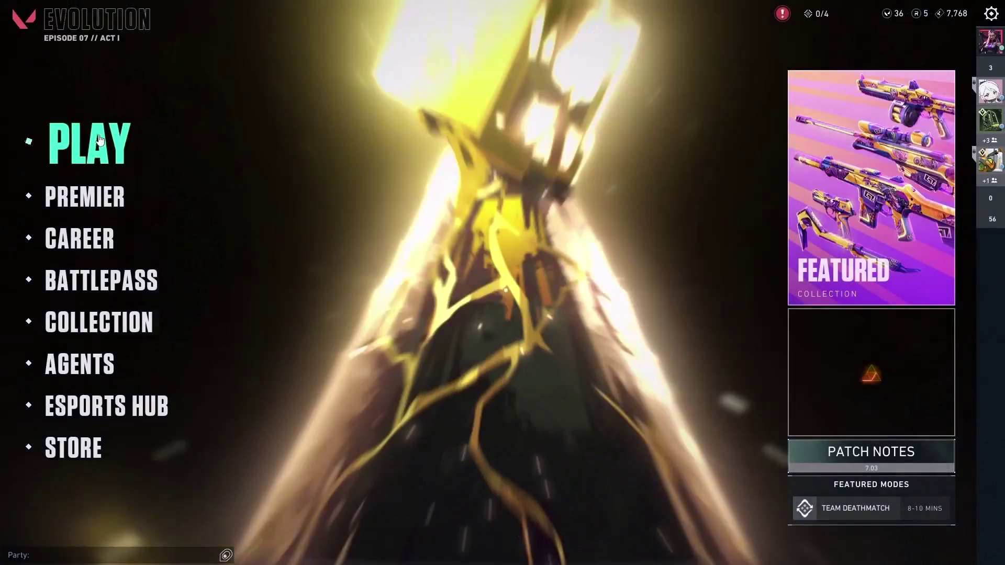
click(100, 141)
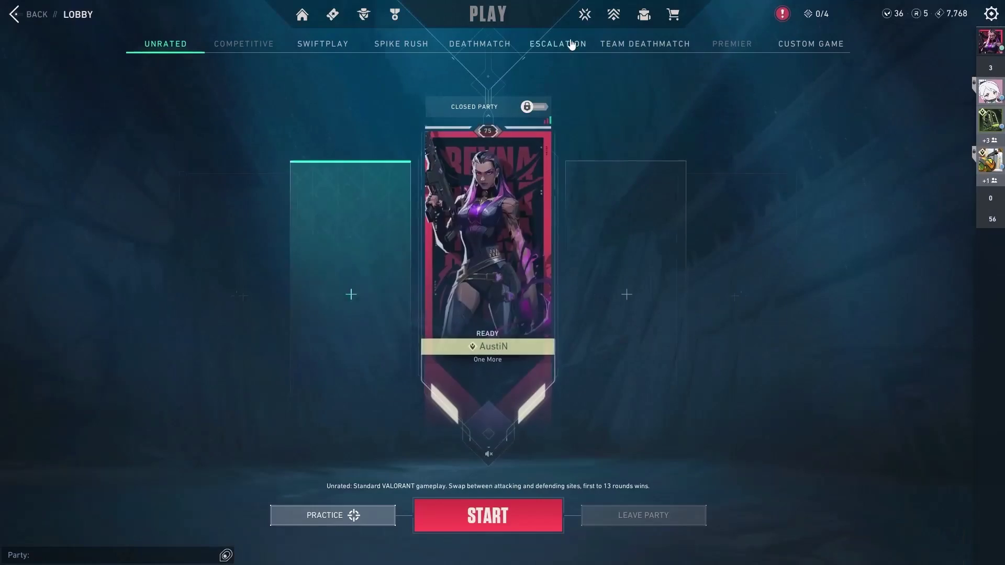
click(501, 51)
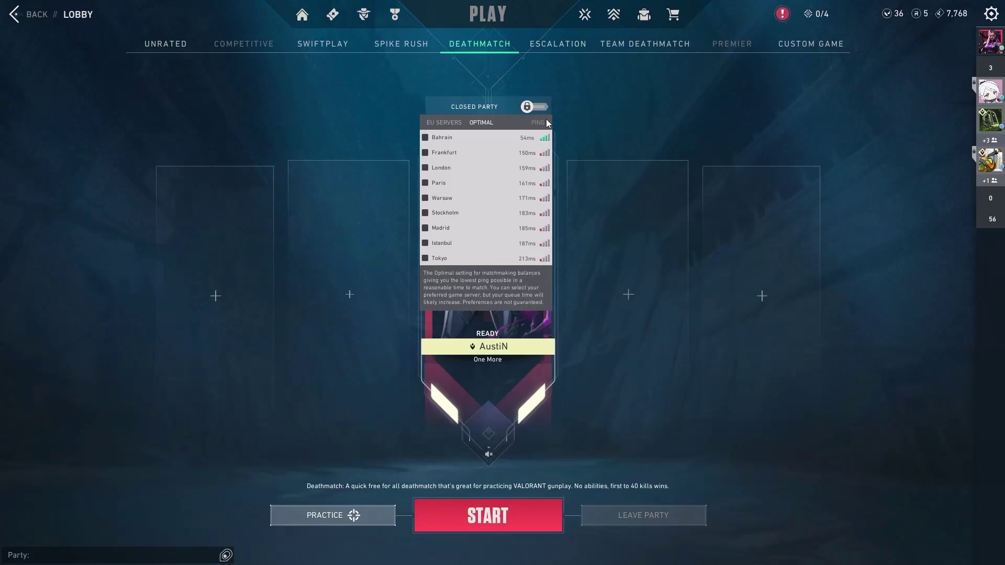